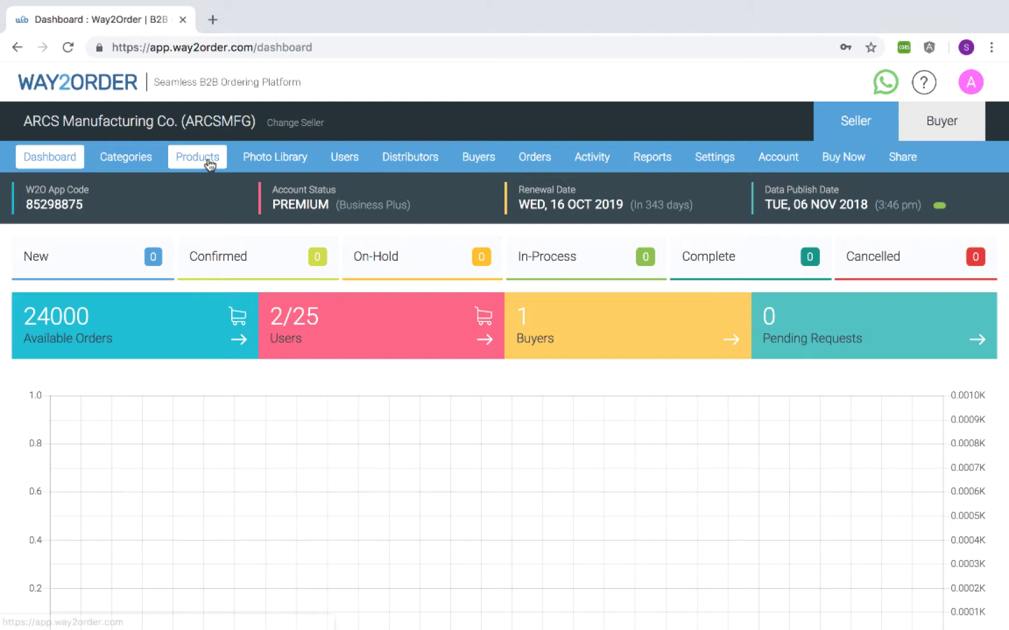
# Switch from the dashboard to the Products page listing article codes and names.
pyautogui.click(205, 158)
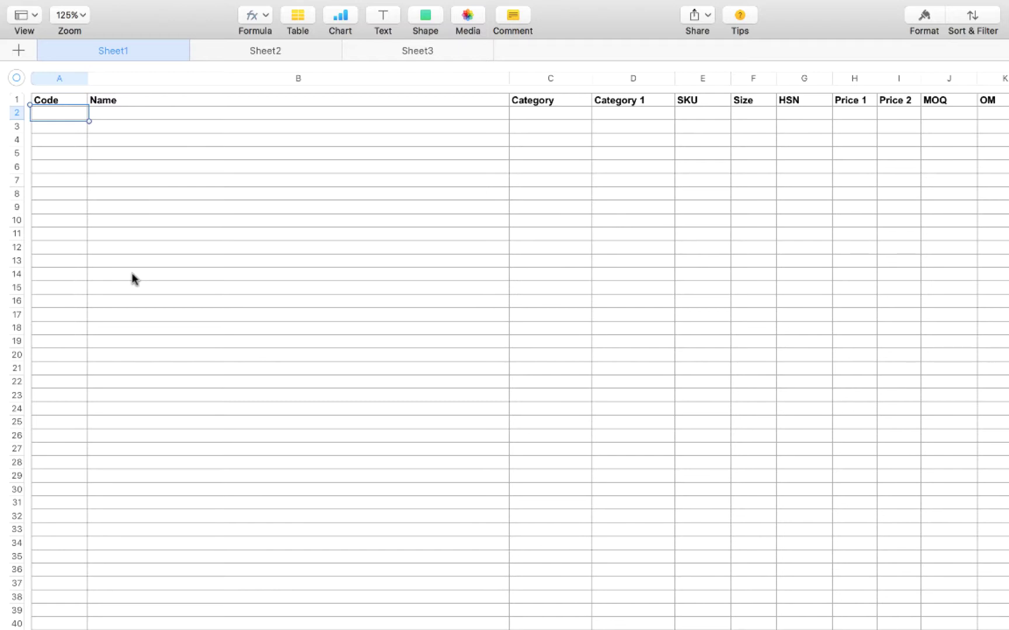
# Scroll the empty Numbers template right to the PID column and back without editing.
pyautogui.hscroll(1, 336, 207)
pyautogui.hscroll(6, 336, 207)
pyautogui.hscroll(3, 337, 206)
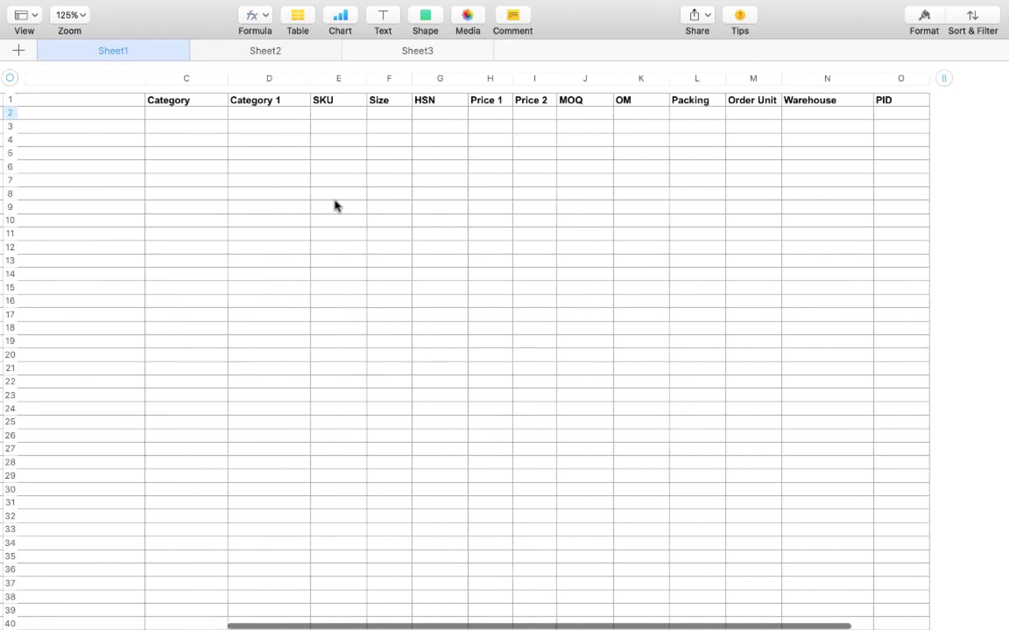
pyautogui.hscroll(-5, 335, 207)
pyautogui.hscroll(-1, 335, 207)
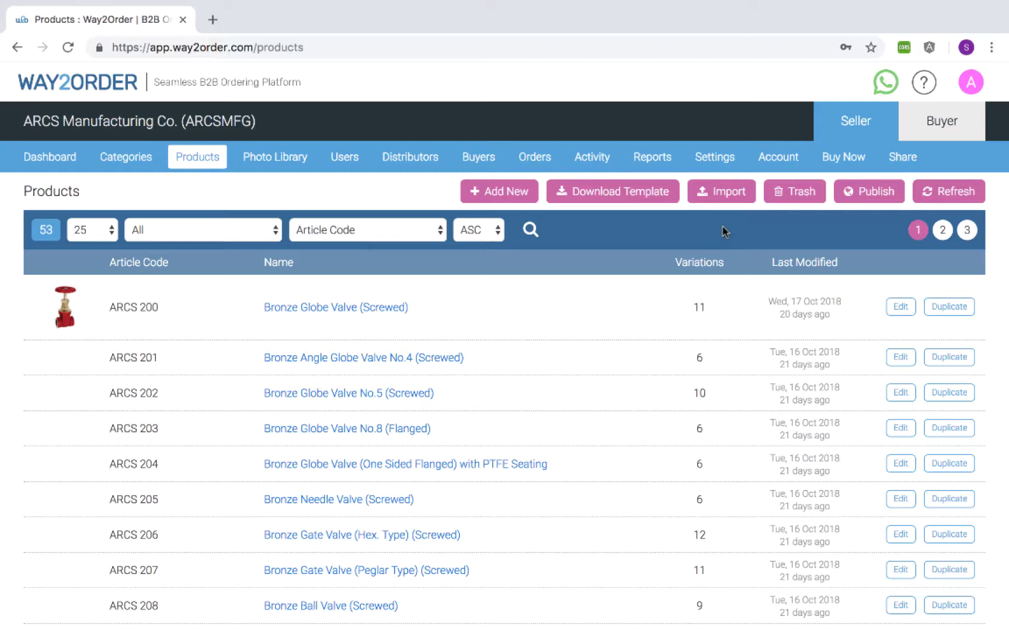
# Start an Excel product import and load the WithErrors workbook.
pyautogui.click(714, 193)
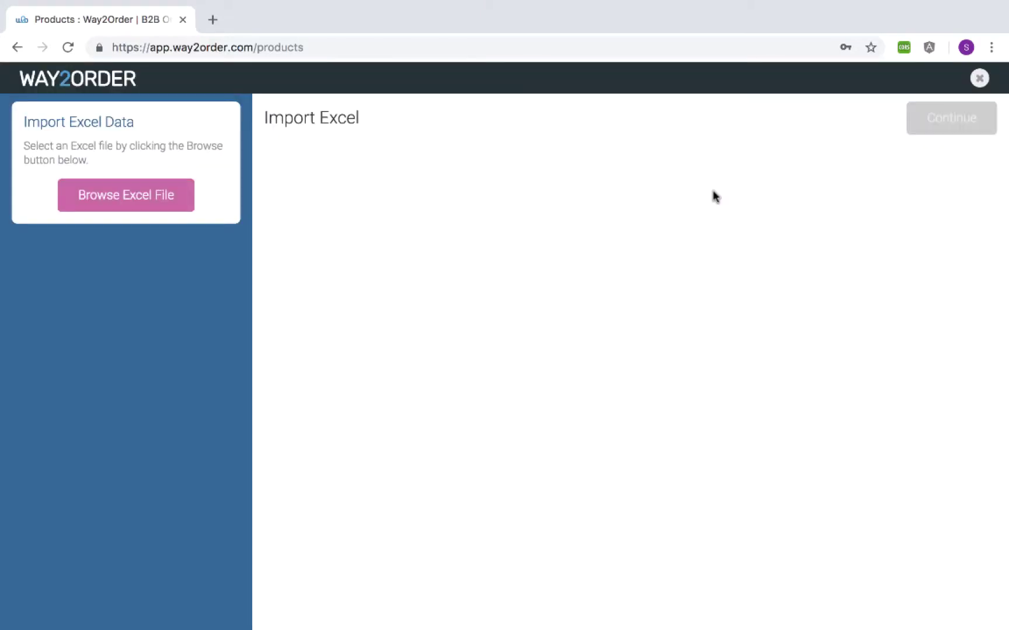
pyautogui.click(109, 194)
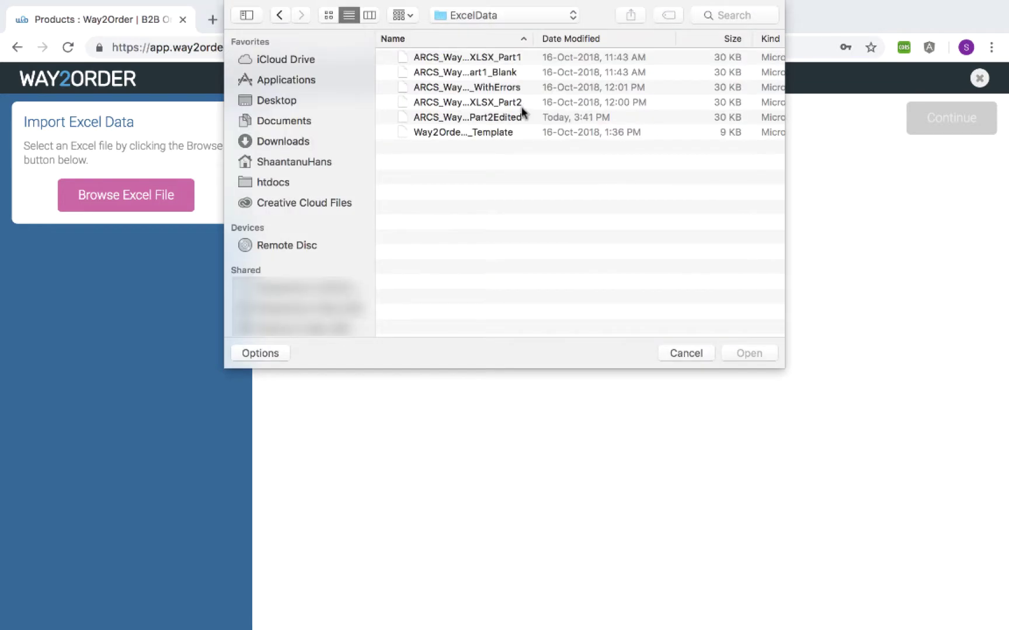
pyautogui.doubleClick(505, 88)
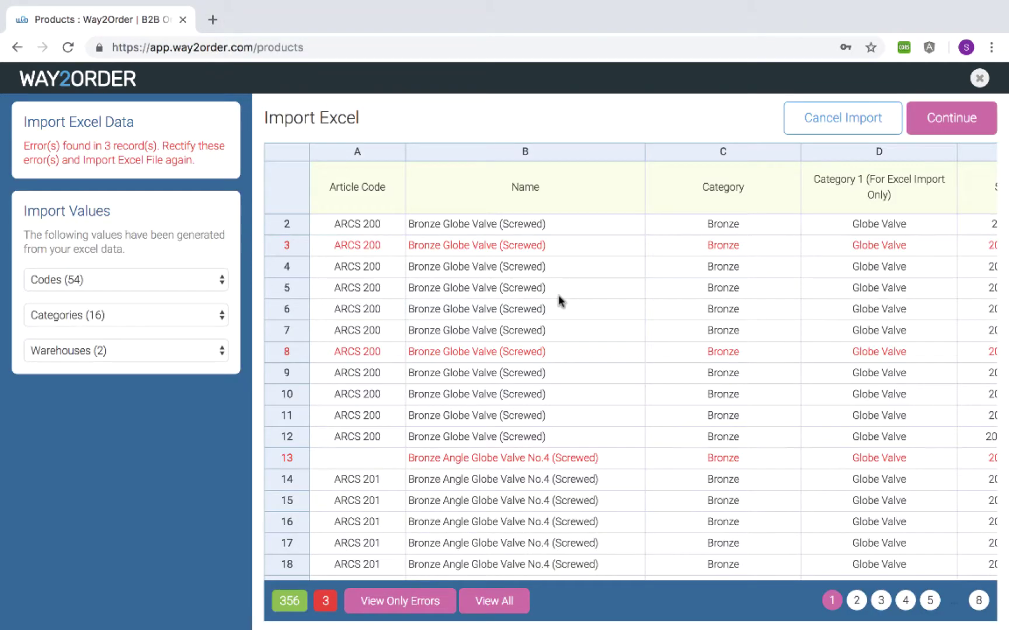
# Filter the preview to the three error rows and review their Error(s) column.
pyautogui.click(401, 601)
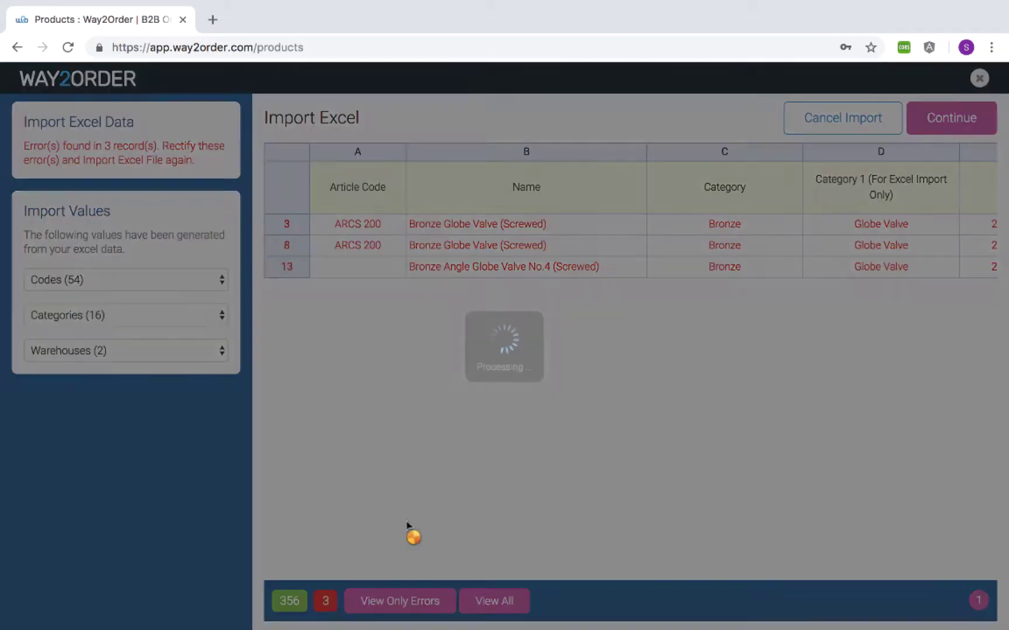
pyautogui.hscroll(15, 510, 243)
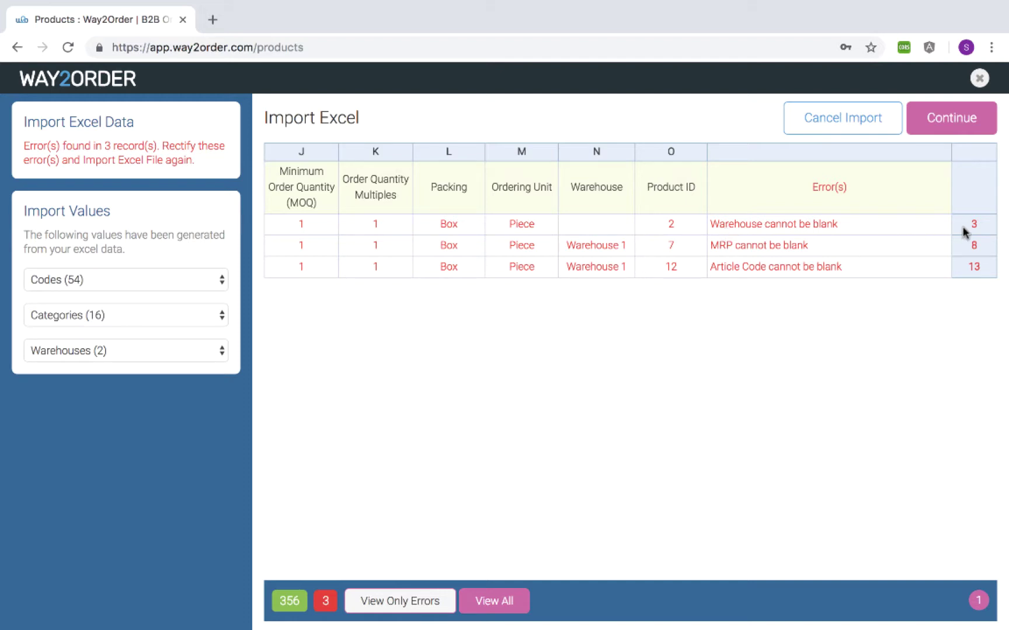
pyautogui.hscroll(-15, 845, 254)
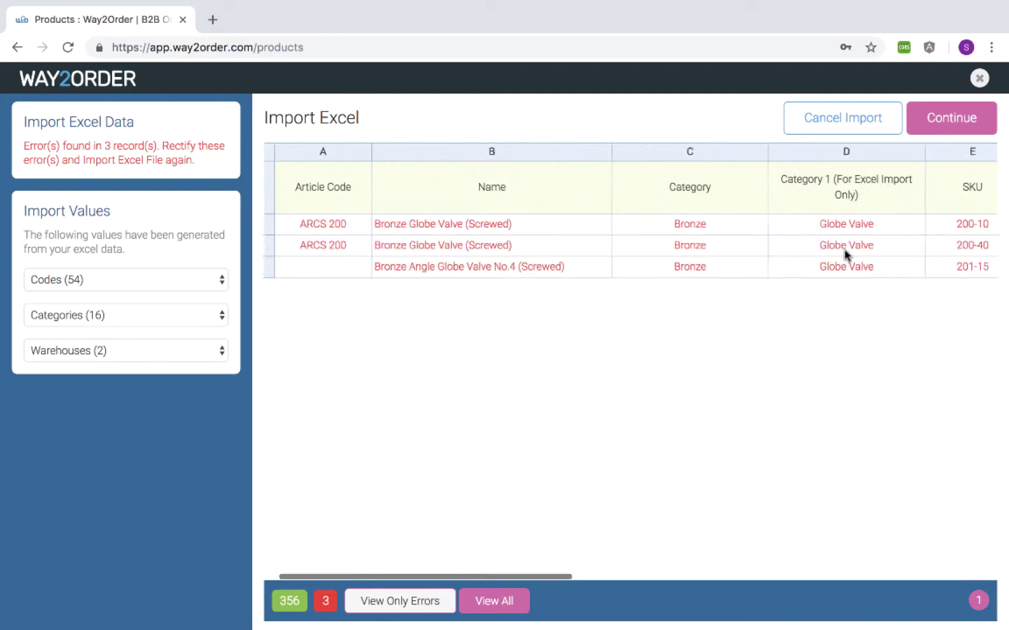
pyautogui.hscroll(-2, 845, 254)
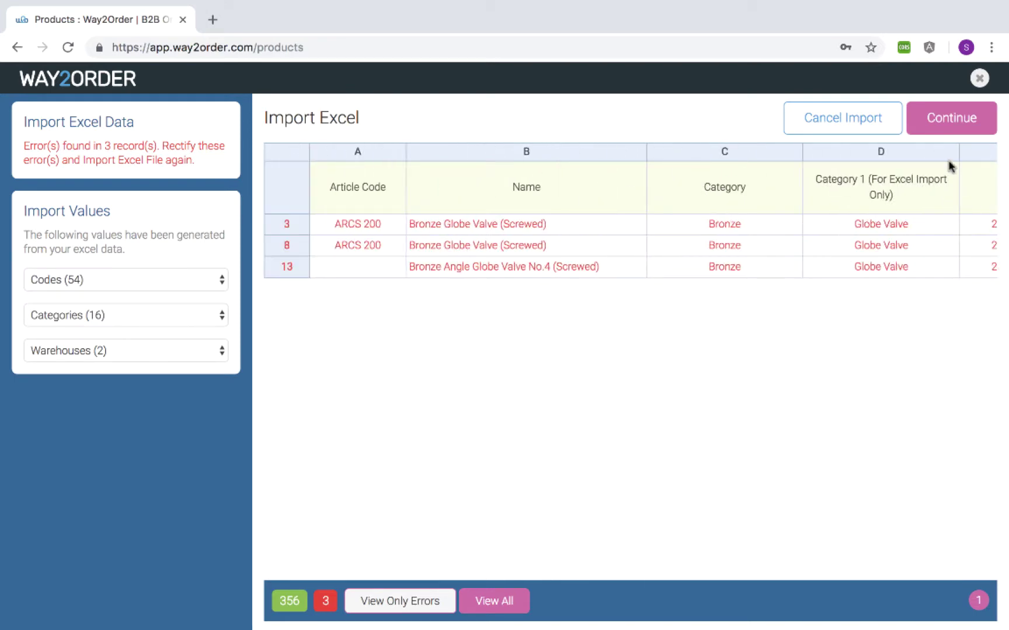
# Discard the faulty import and load the Part2Edited workbook instead.
pyautogui.click(867, 131)
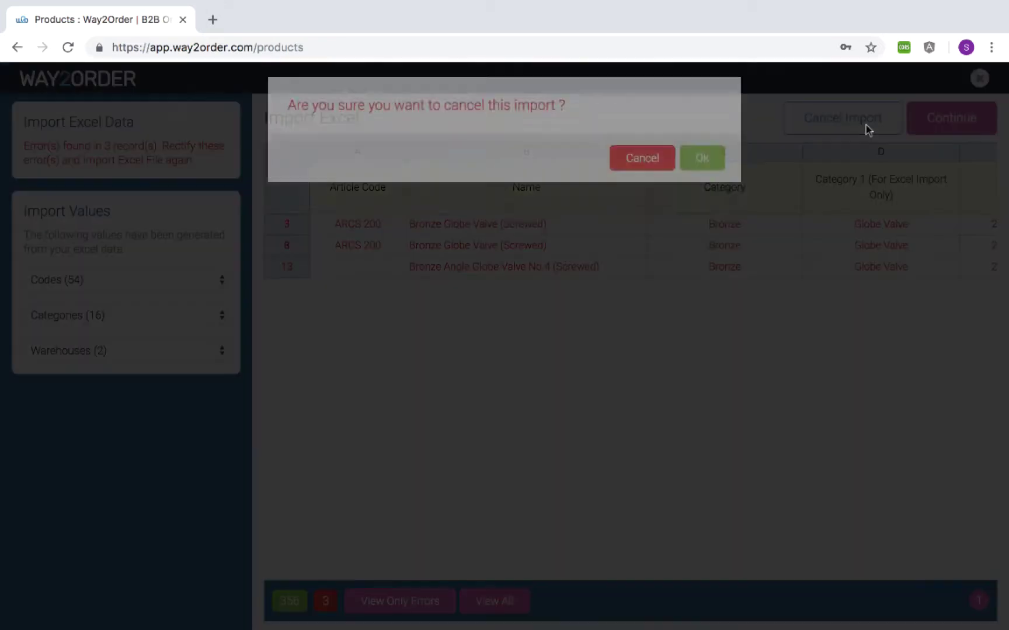
pyautogui.click(705, 183)
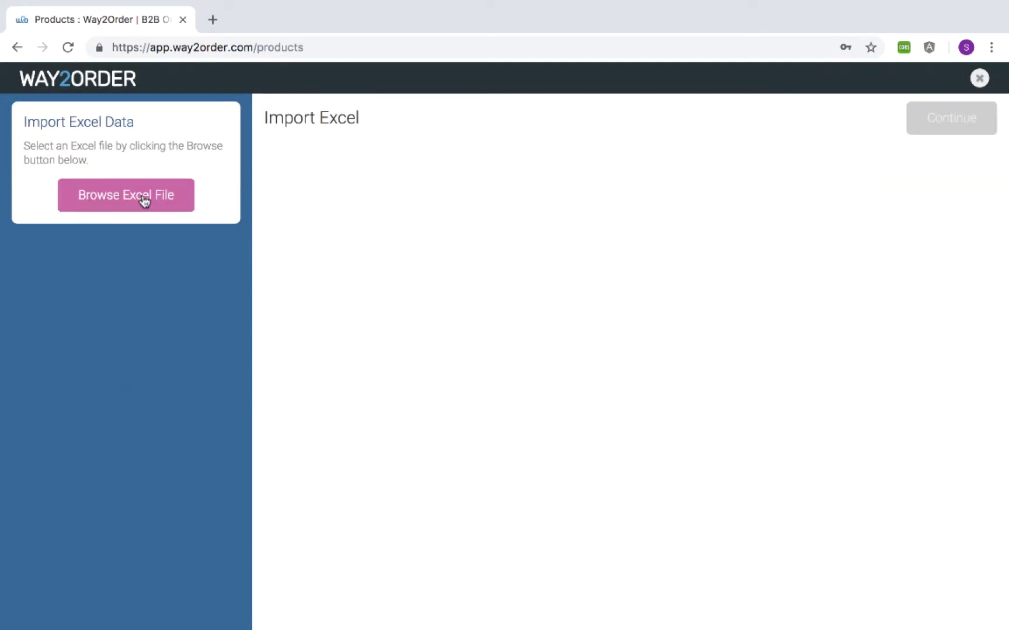
pyautogui.click(144, 200)
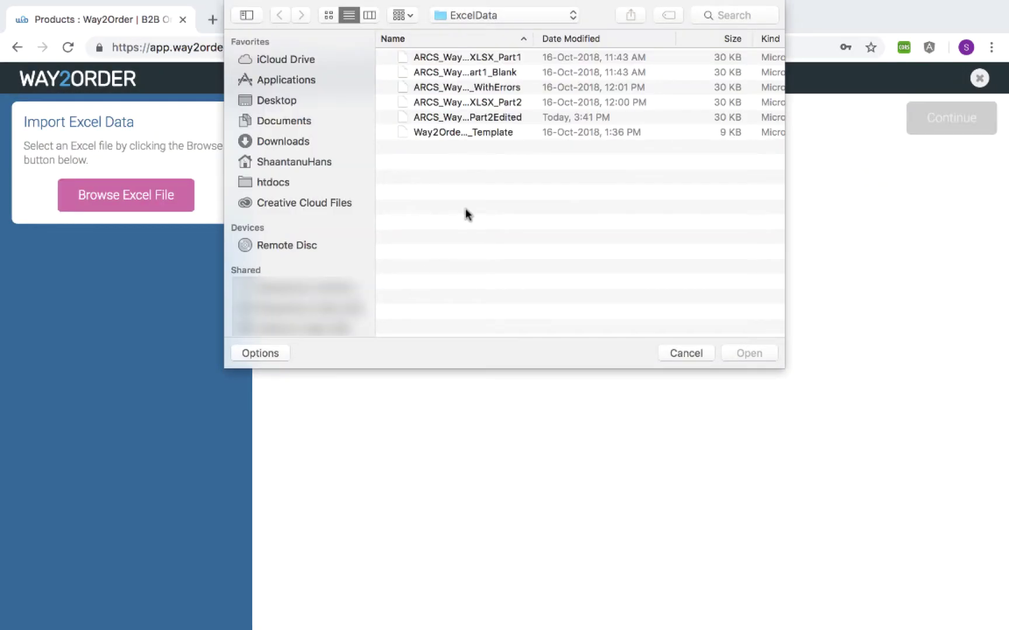
pyautogui.doubleClick(513, 115)
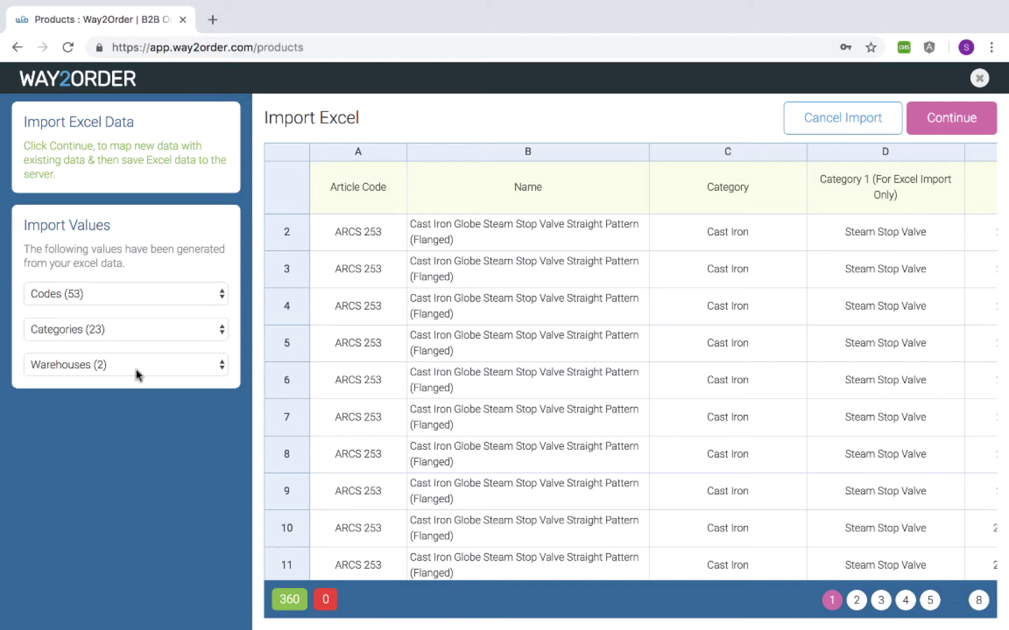
# Check the detected lists of 53 article codes, 23 categories and 2 warehouses.
pyautogui.click(134, 293)
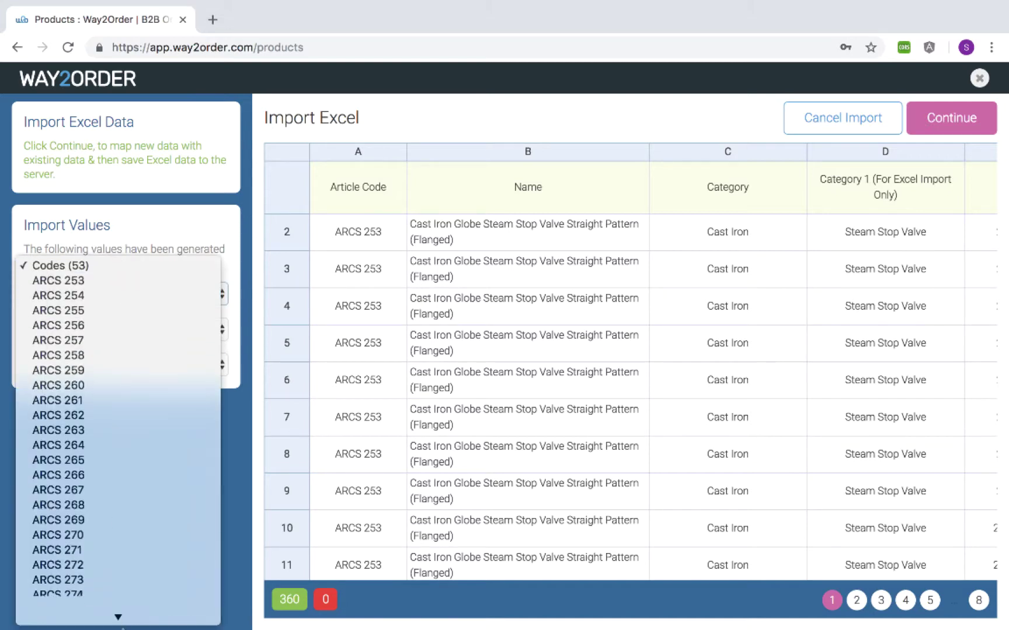
pyautogui.click(236, 429)
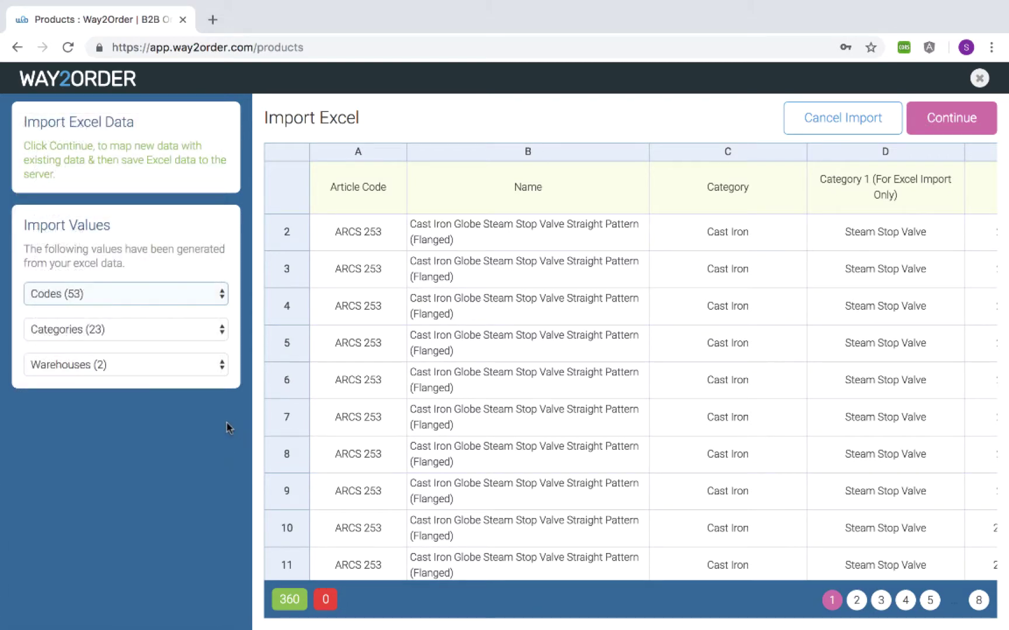
pyautogui.click(129, 329)
pyautogui.scroll(-3, 175, 523)
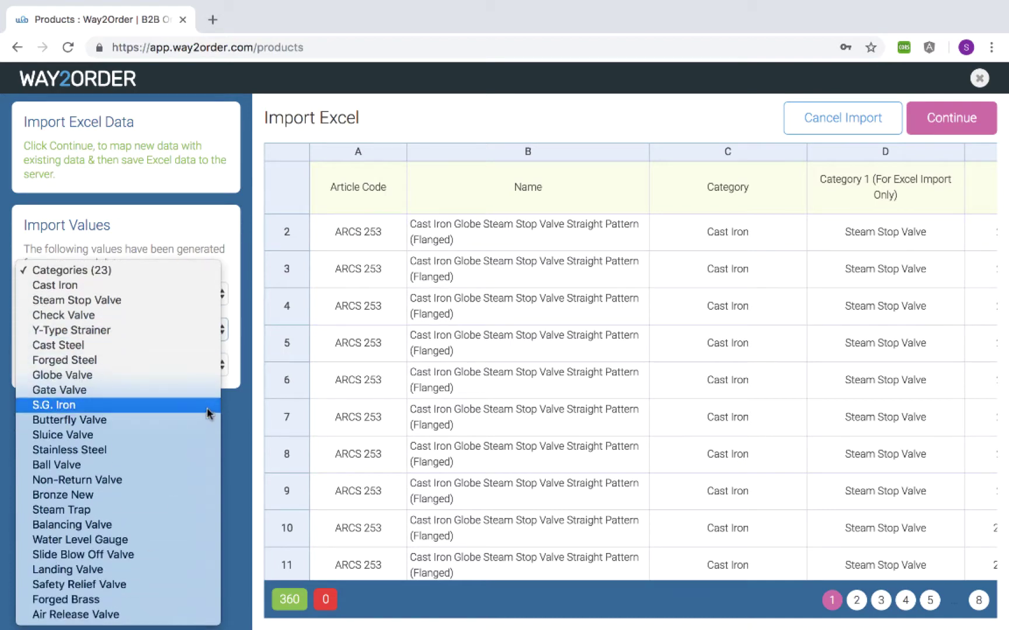
pyautogui.click(234, 402)
pyautogui.click(108, 364)
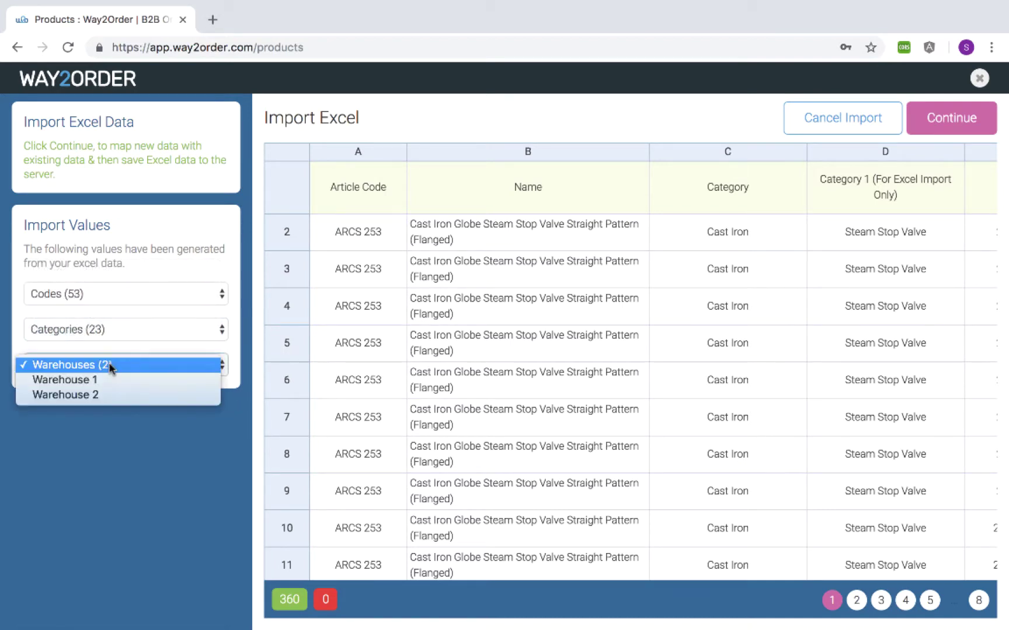
pyautogui.click(125, 432)
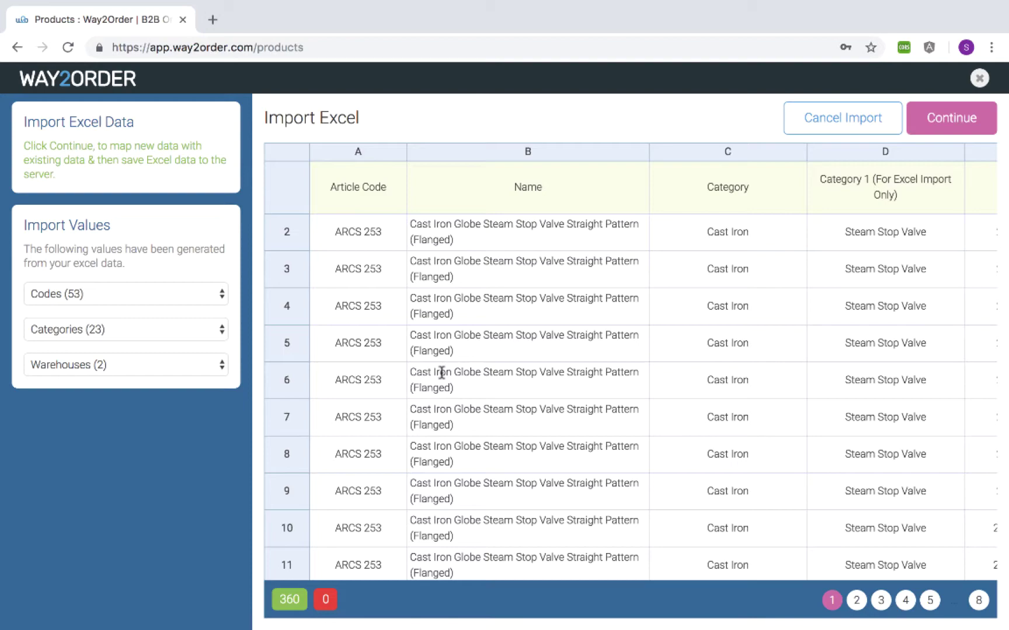
# Scroll across the preview's SKU, MRP and Product ID columns to confirm zero errors.
pyautogui.hscroll(5, 475, 270)
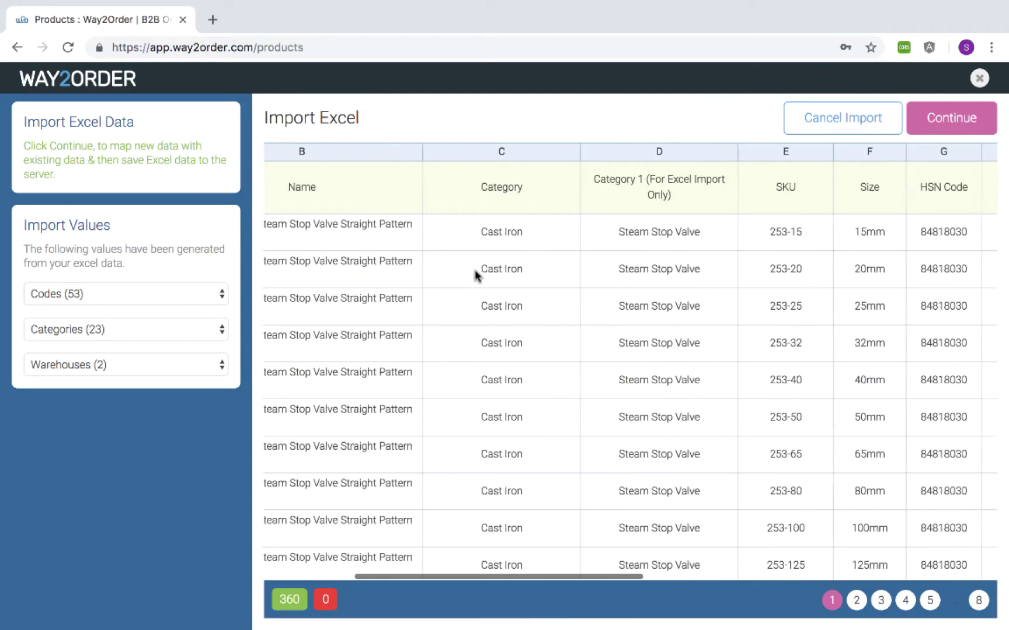
pyautogui.hscroll(2, 475, 270)
pyautogui.hscroll(4, 474, 269)
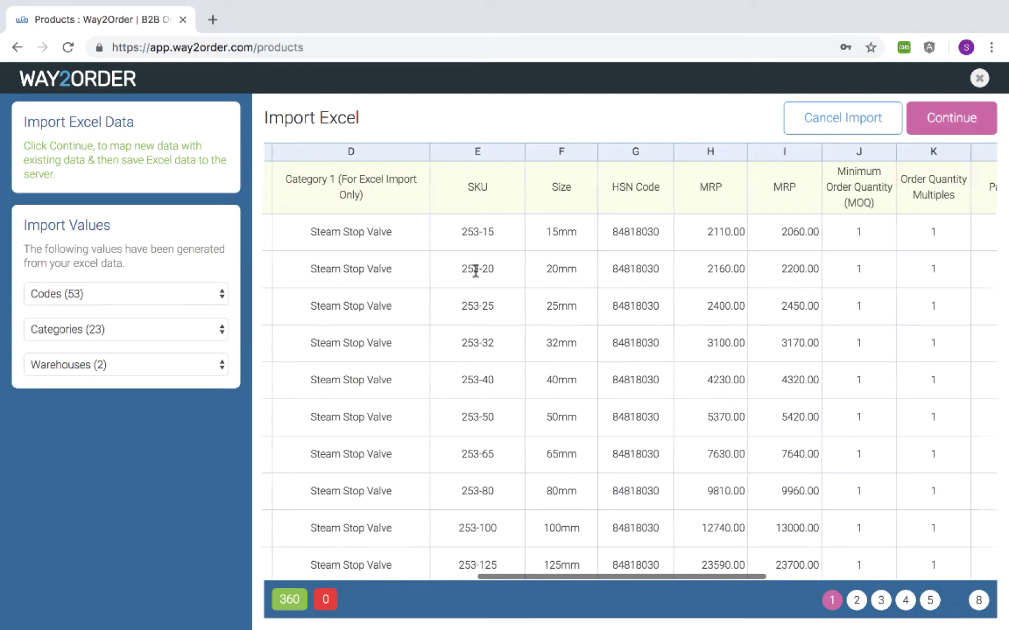
pyautogui.hscroll(4, 475, 270)
pyautogui.hscroll(1, 474, 269)
pyautogui.hscroll(4, 475, 269)
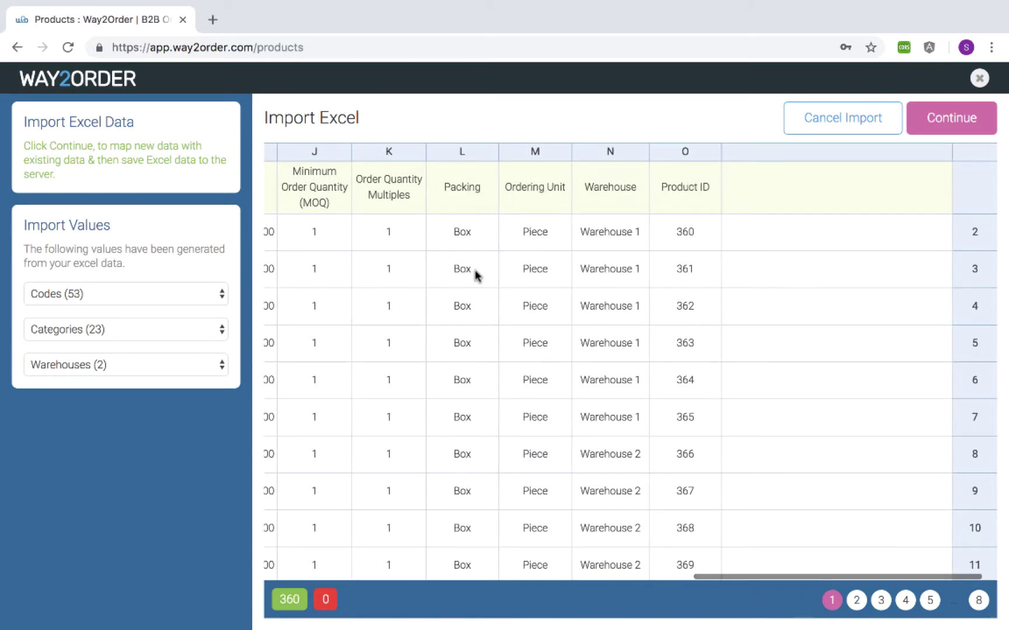
pyautogui.hscroll(-2, 474, 271)
pyautogui.hscroll(-10, 474, 271)
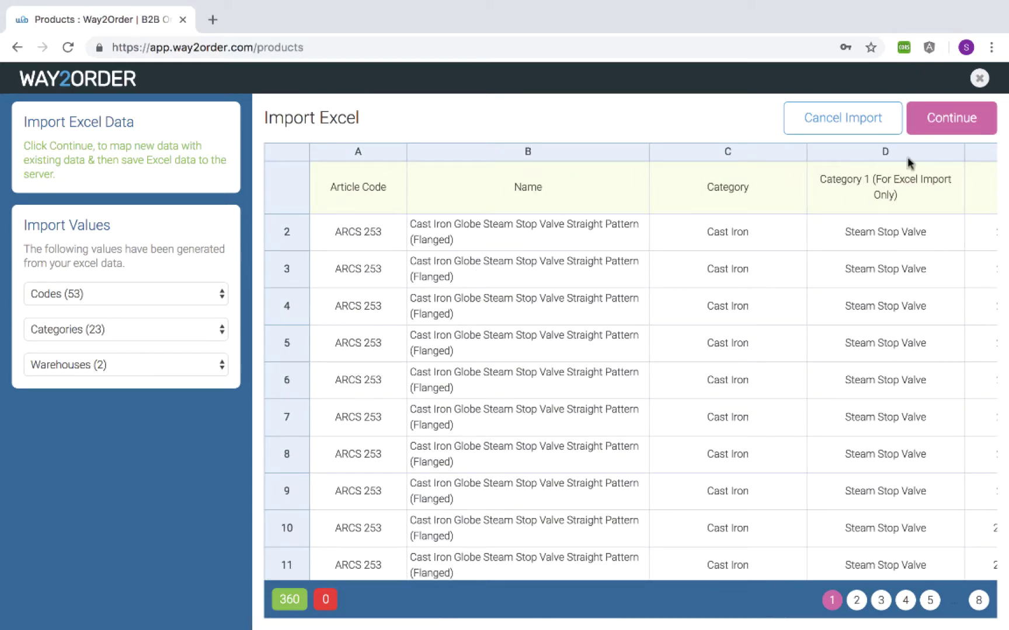
# Continue to Map Data and select new category Bronze New and existing Bronze.
pyautogui.click(937, 117)
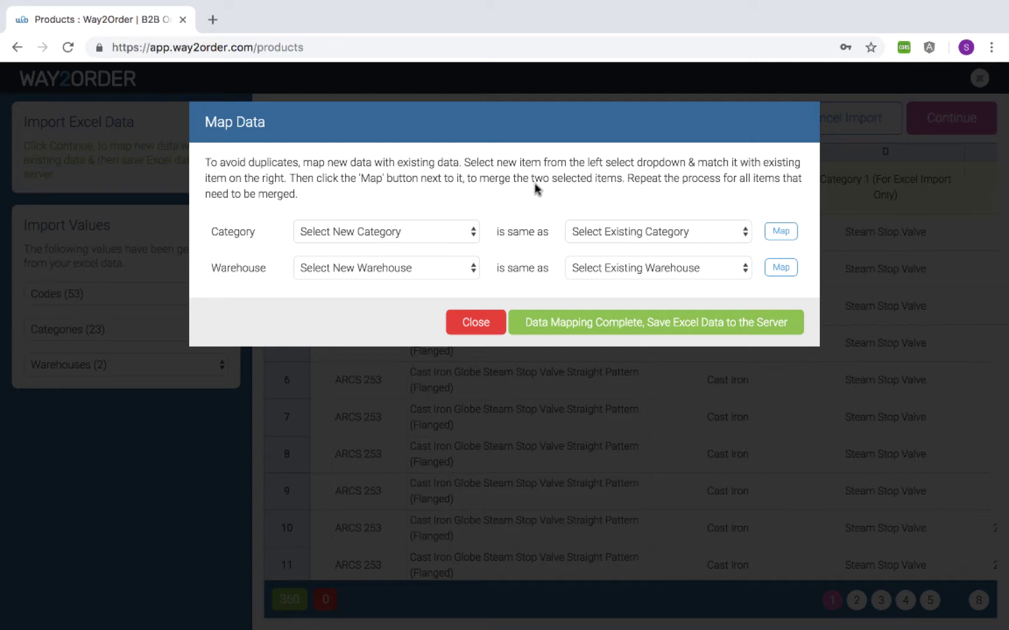
pyautogui.click(619, 232)
pyautogui.click(604, 276)
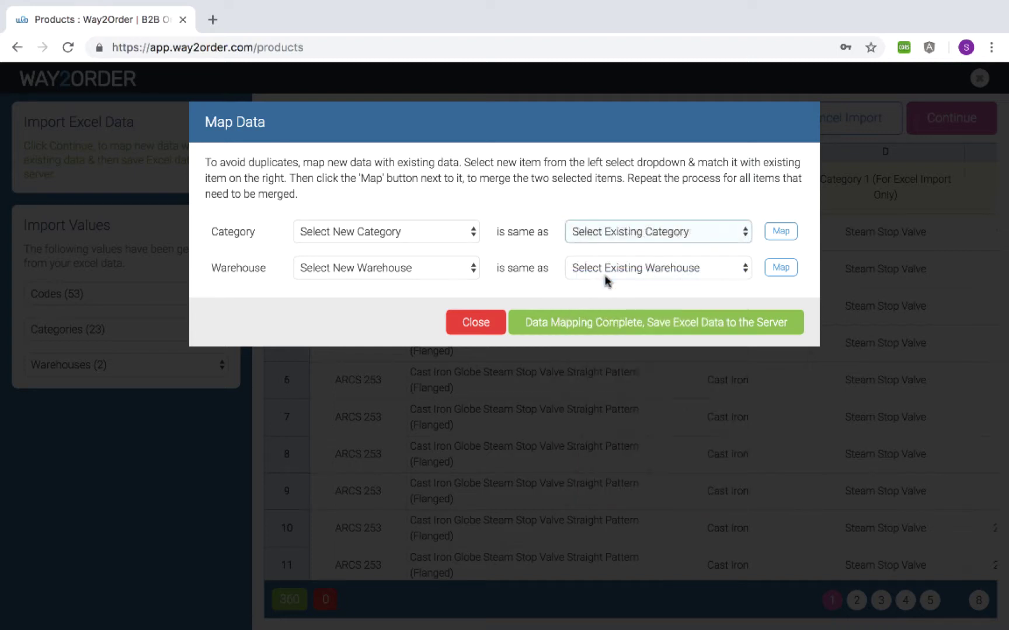
pyautogui.click(378, 235)
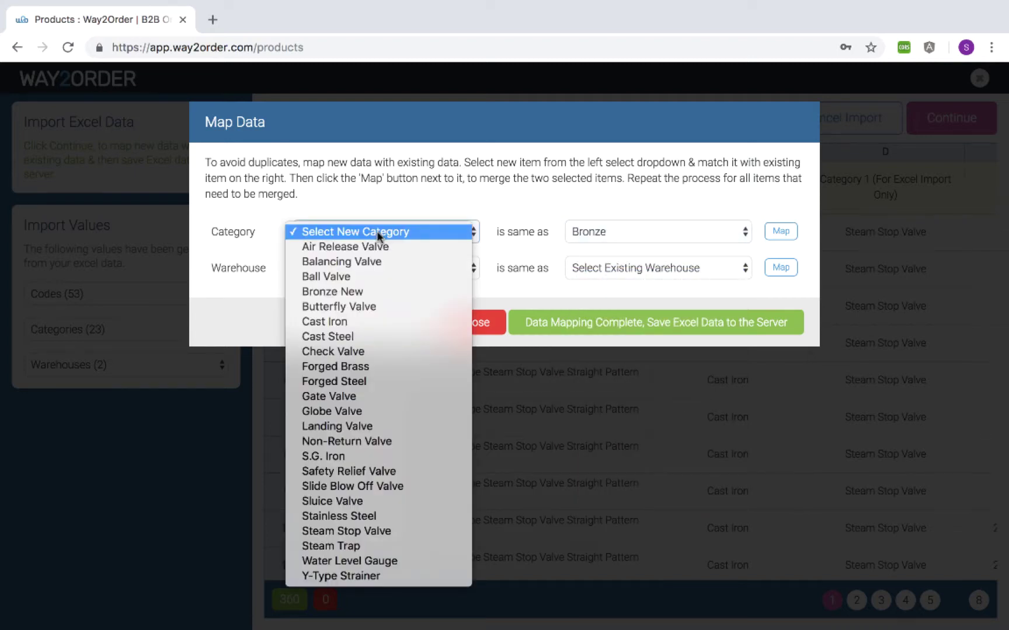
pyautogui.click(349, 292)
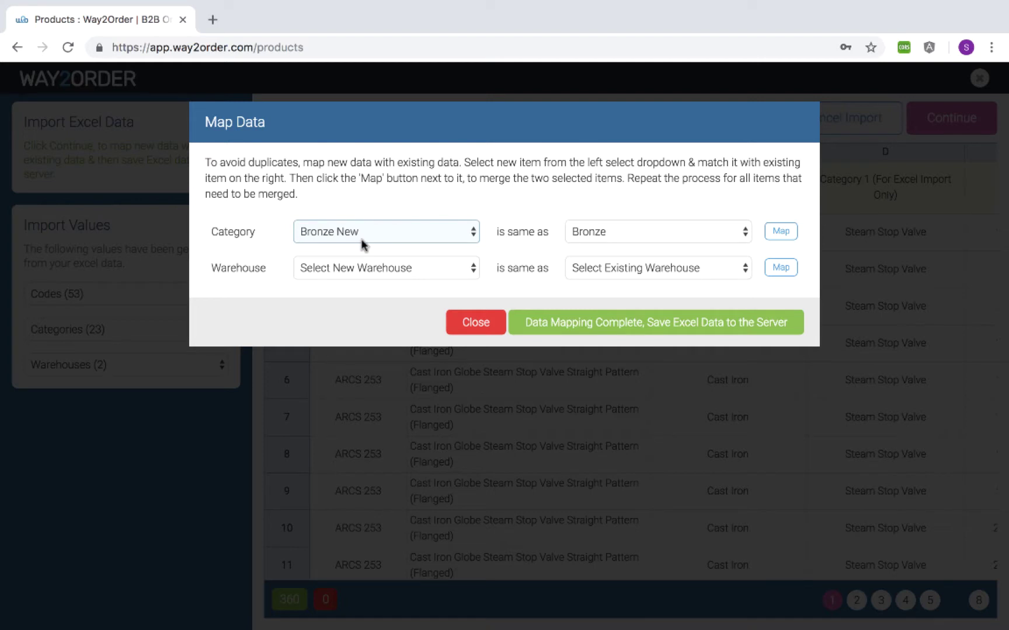
# Map Bronze New onto existing Bronze and confirm the merge.
pyautogui.click(360, 233)
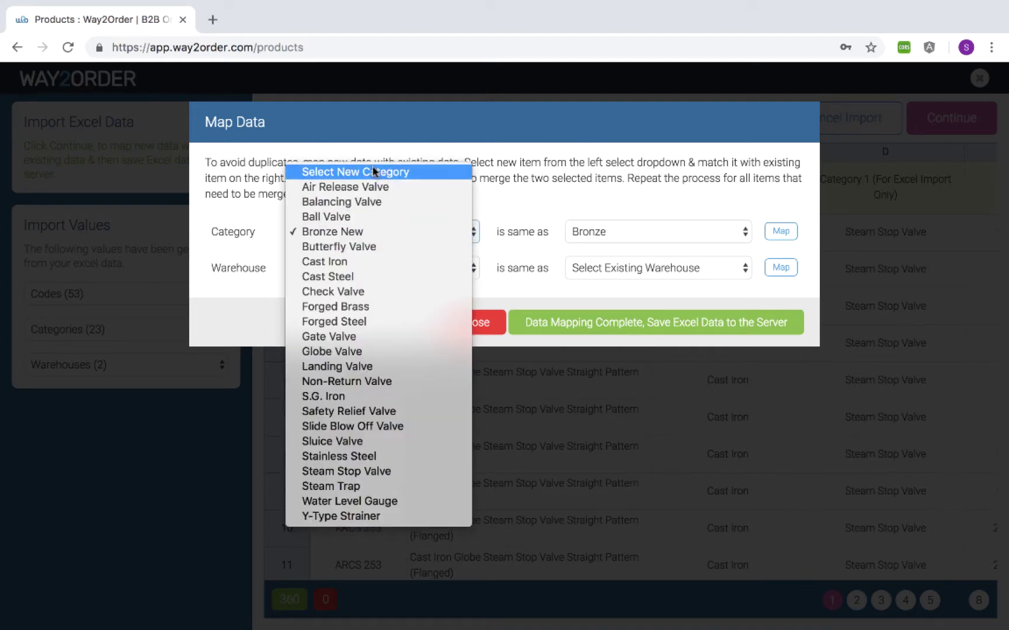
pyautogui.click(353, 232)
pyautogui.click(590, 234)
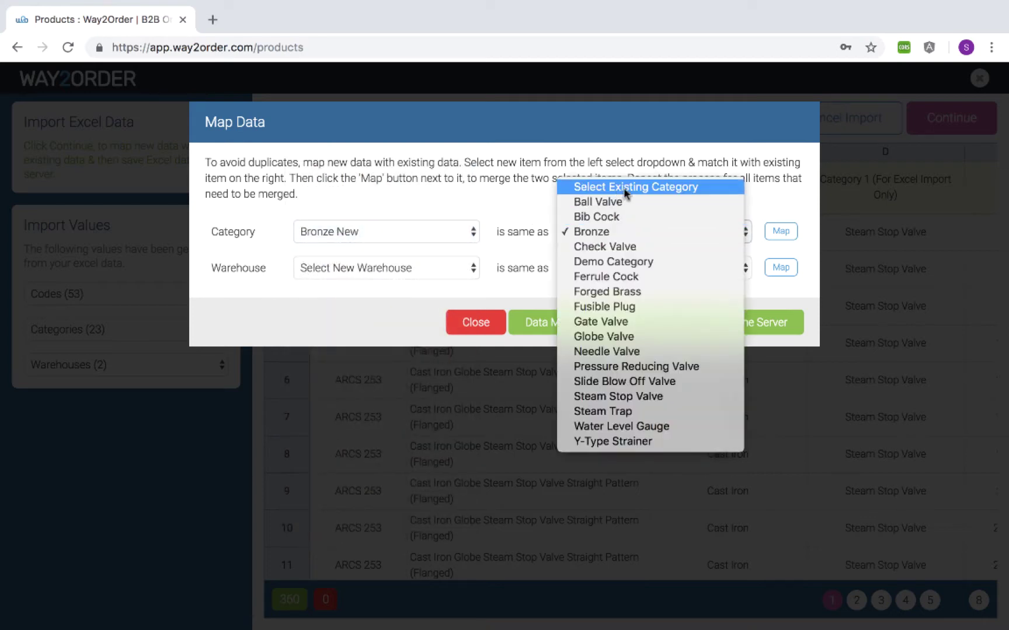
pyautogui.click(612, 237)
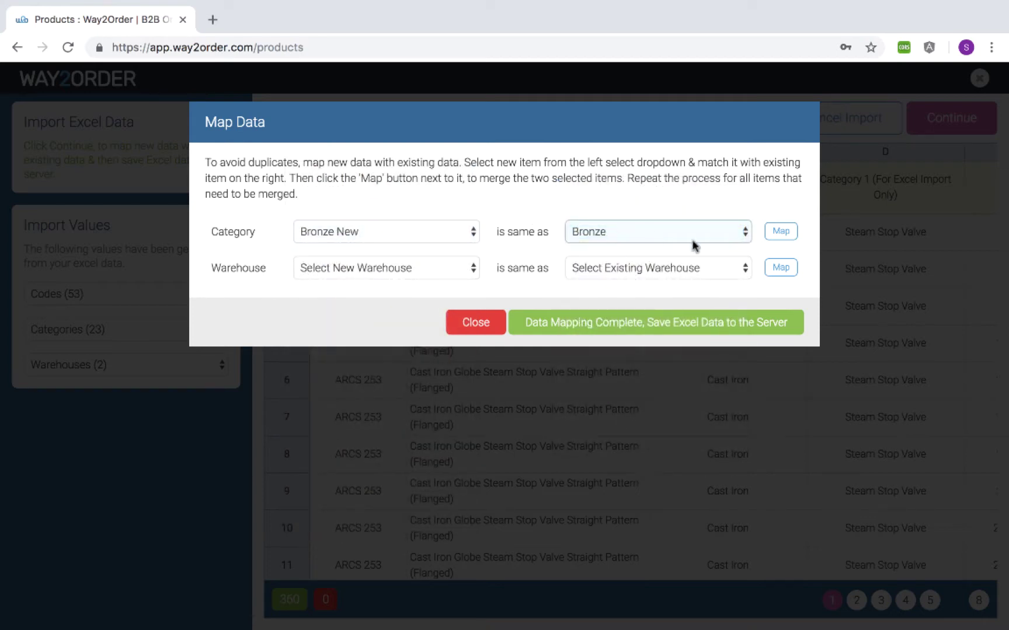
pyautogui.click(781, 233)
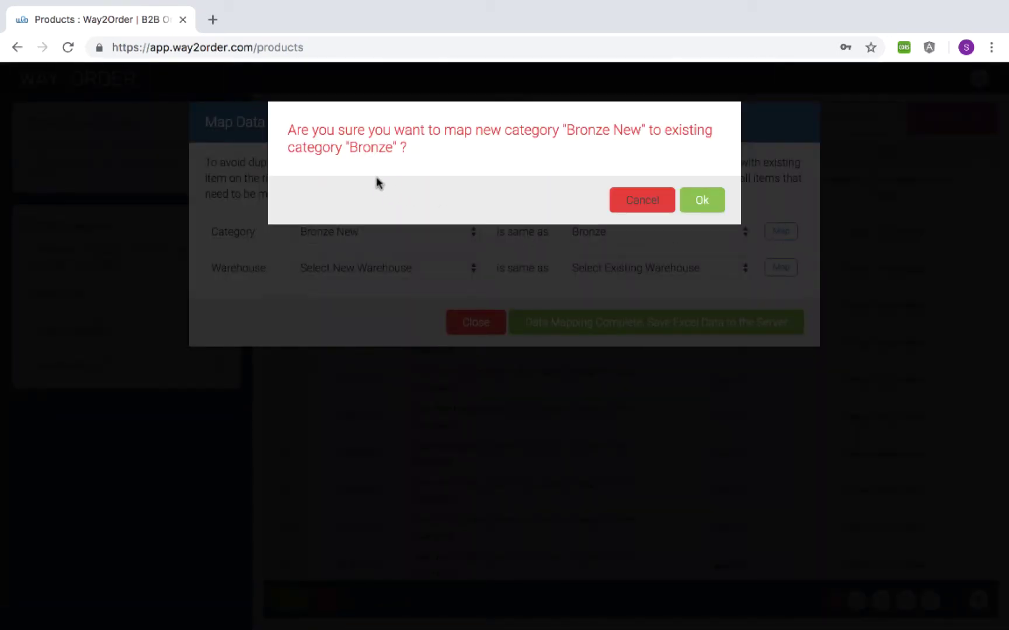
pyautogui.click(703, 202)
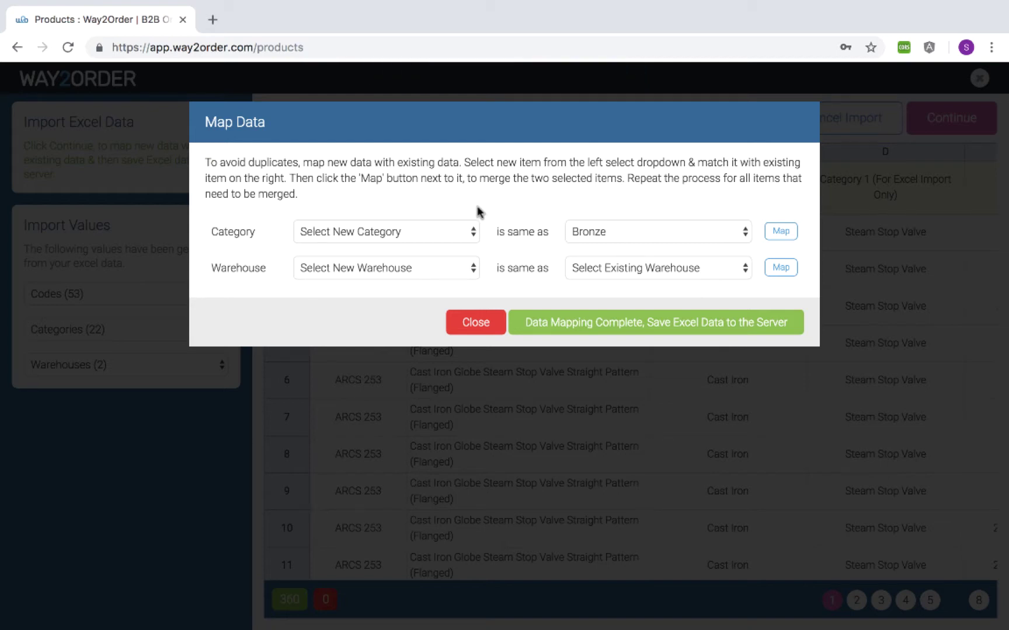
# Merge new category Ball Valve into existing Ball Valve.
pyautogui.click(601, 232)
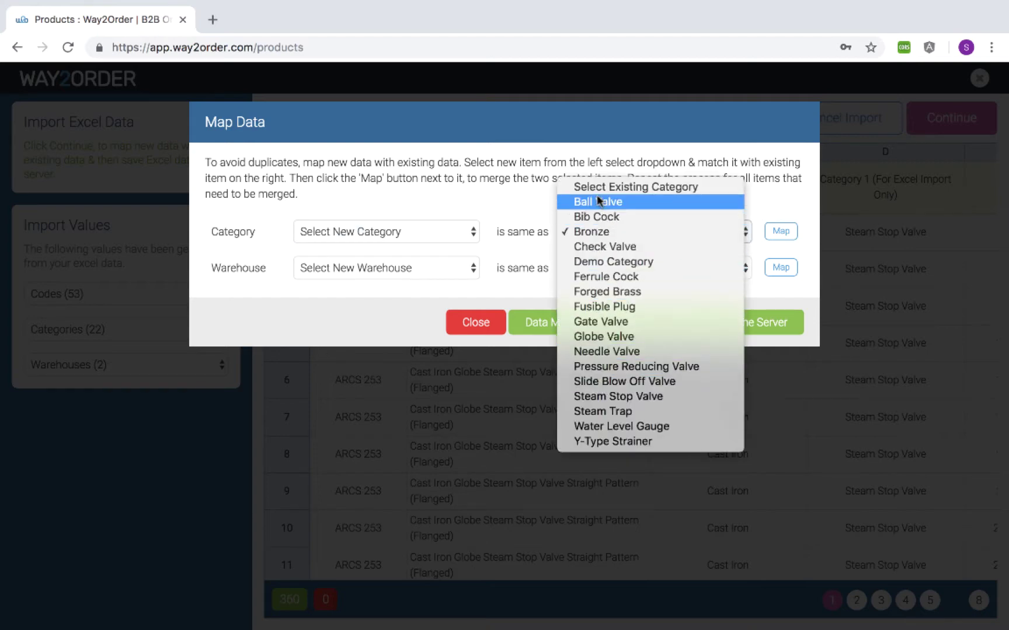
pyautogui.click(598, 201)
pyautogui.click(432, 232)
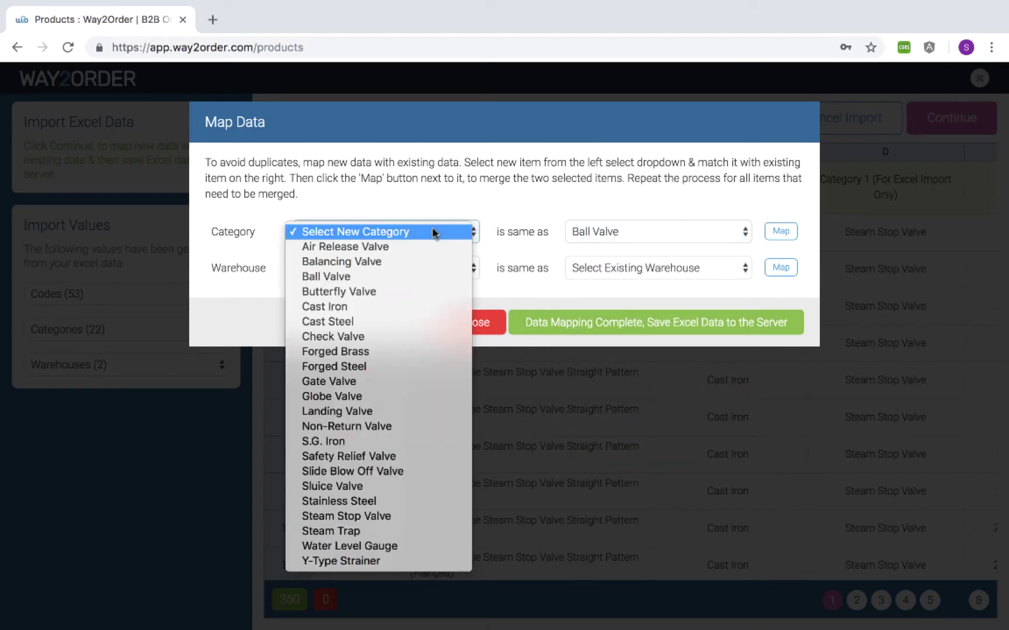
pyautogui.click(376, 277)
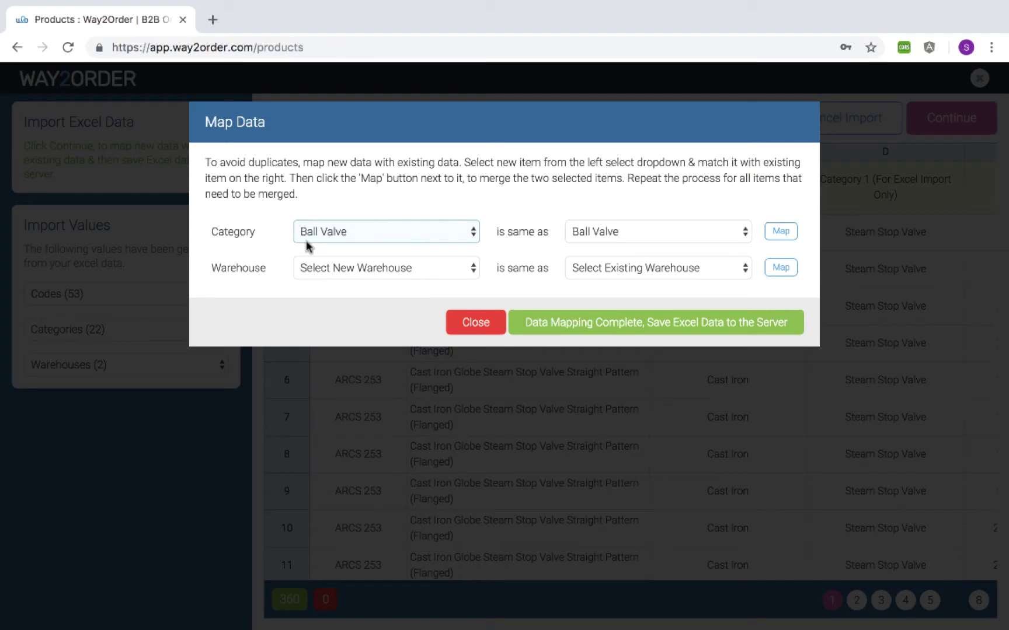
pyautogui.click(781, 231)
pyautogui.click(704, 199)
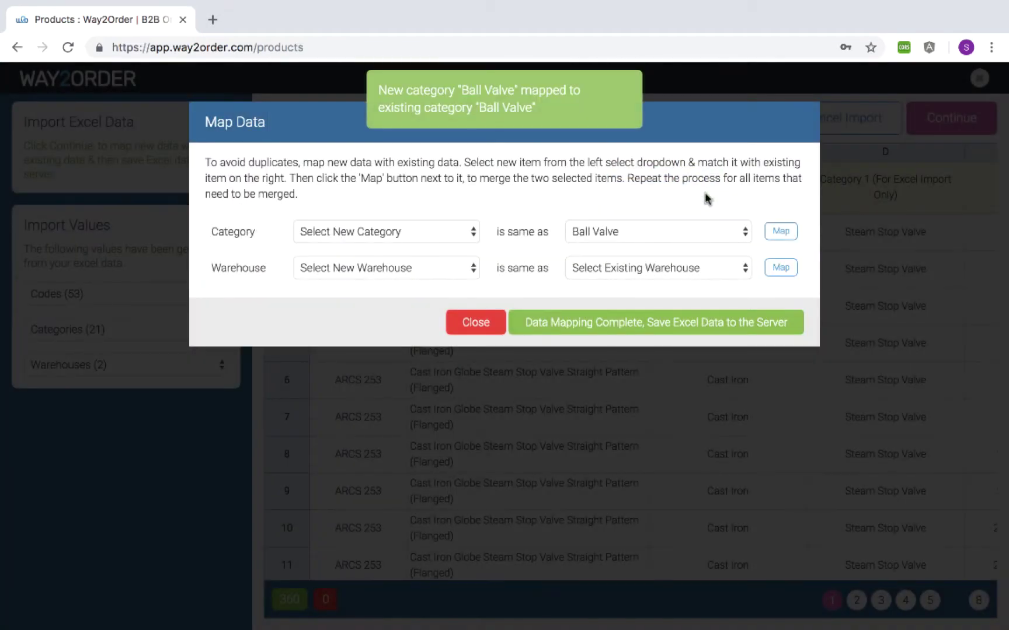
# Look through Air Release Valve and Balancing Valve in the category lists without mapping.
pyautogui.click(441, 232)
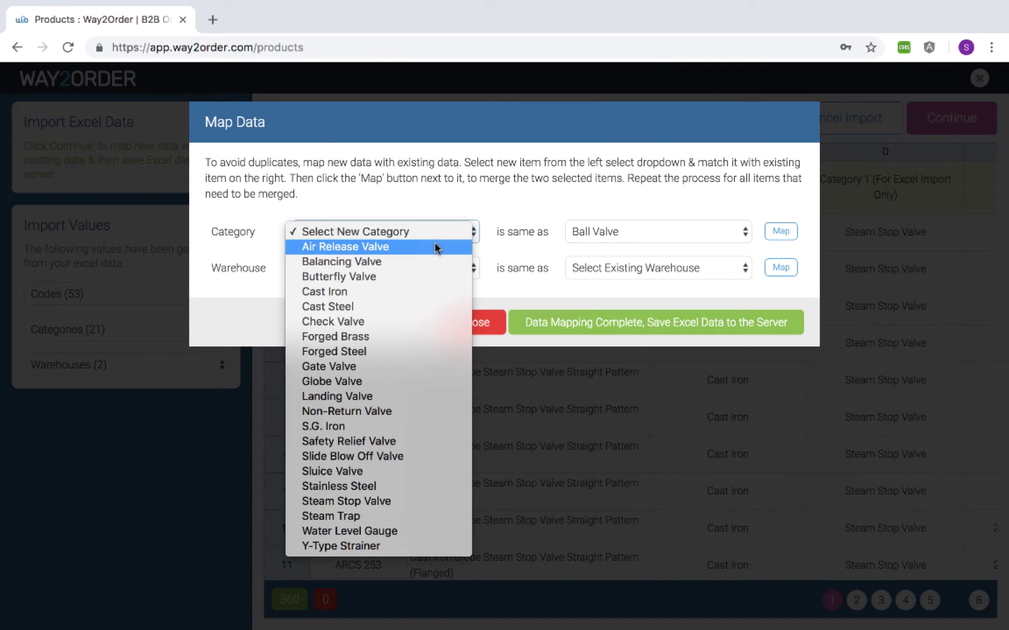
pyautogui.click(442, 248)
pyautogui.click(615, 233)
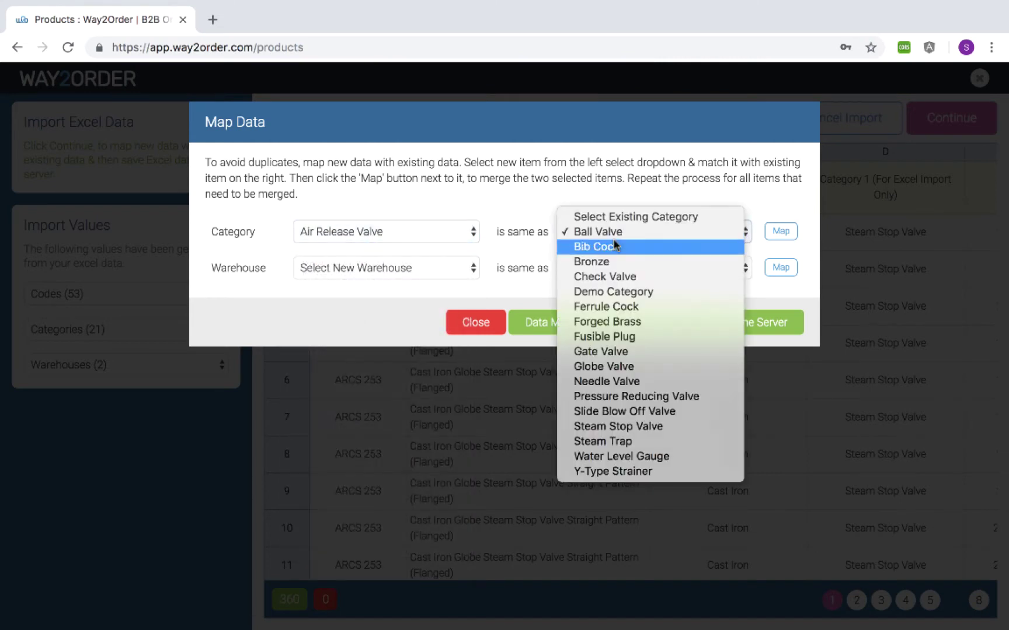
pyautogui.click(375, 232)
pyautogui.click(376, 248)
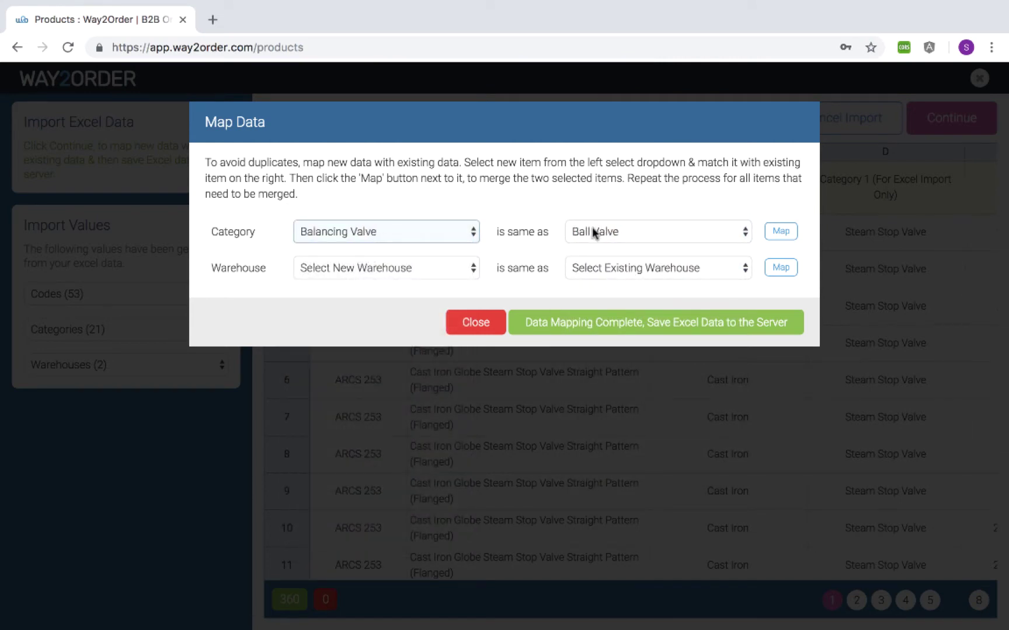
pyautogui.click(596, 234)
pyautogui.click(507, 204)
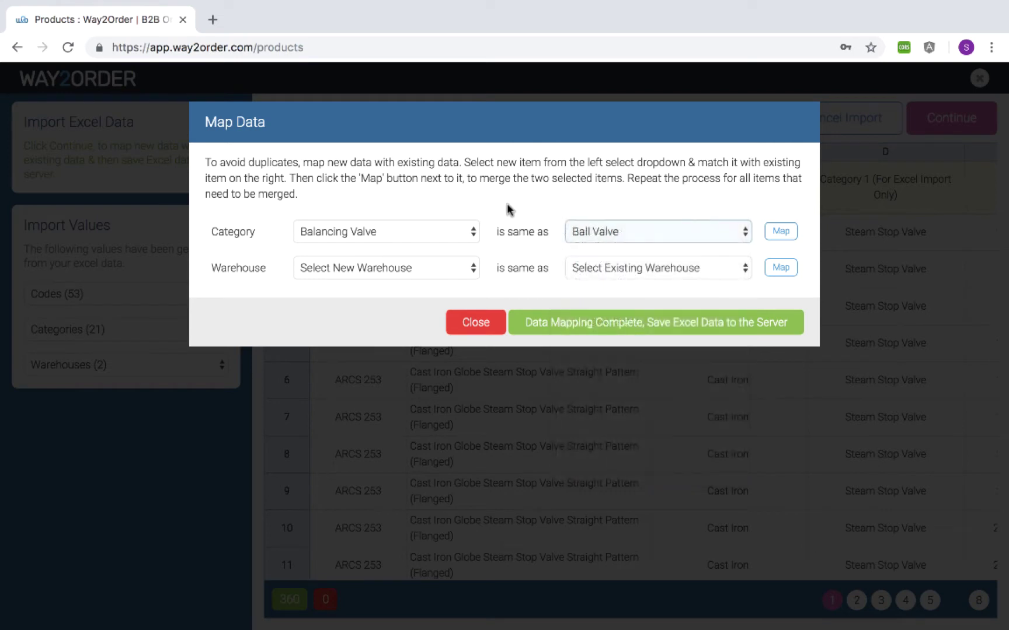
# Map new Warehouse 1 and Warehouse 2 onto existing Warehouse 1 and Warehouse 2.
pyautogui.click(439, 269)
pyautogui.click(440, 280)
pyautogui.click(604, 269)
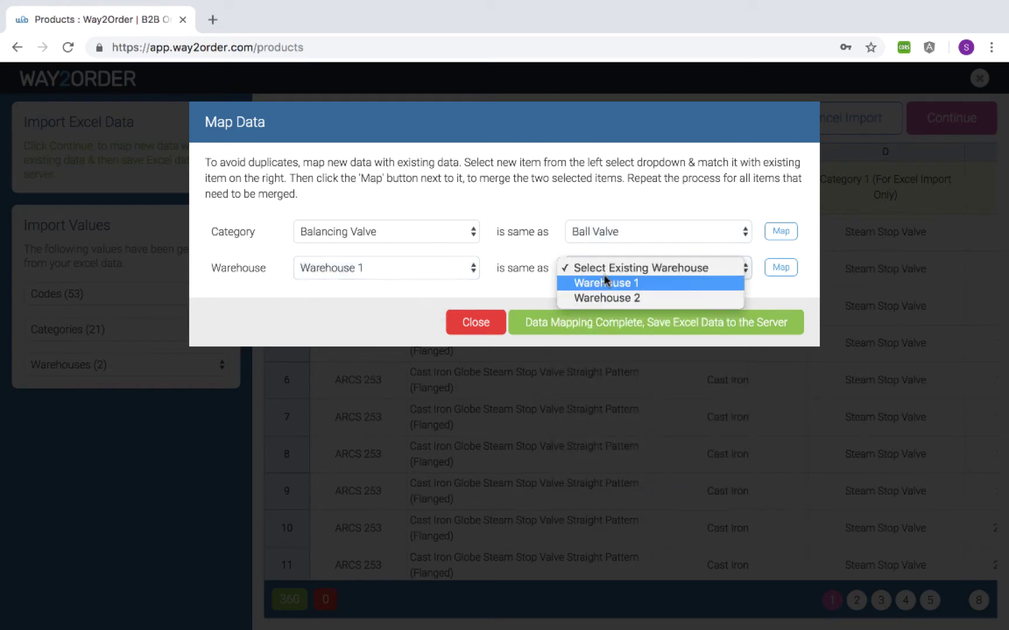
pyautogui.click(603, 282)
pyautogui.click(774, 270)
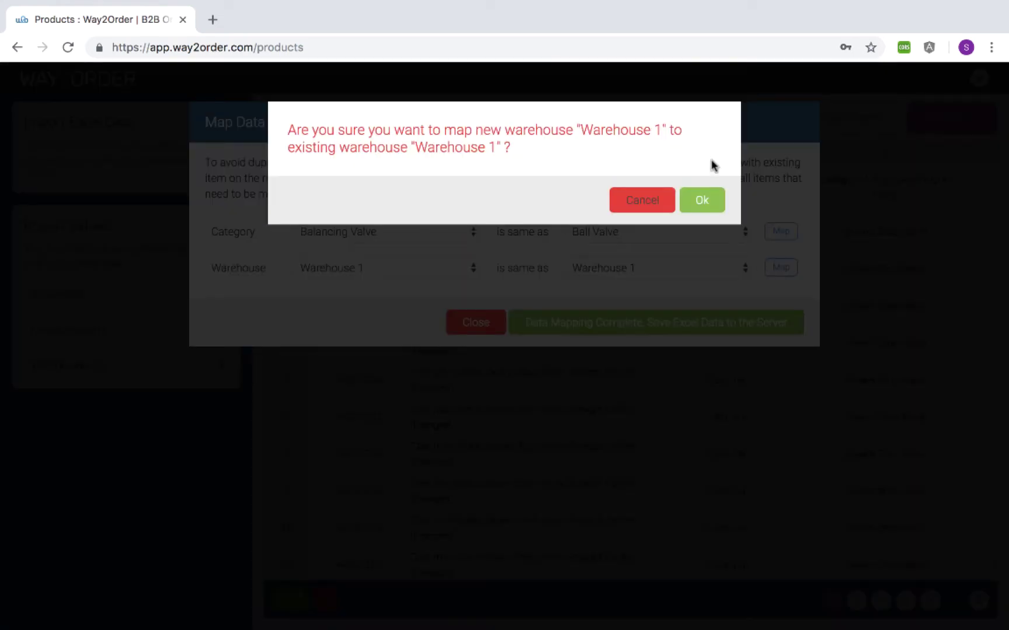
pyautogui.click(703, 193)
pyautogui.click(425, 270)
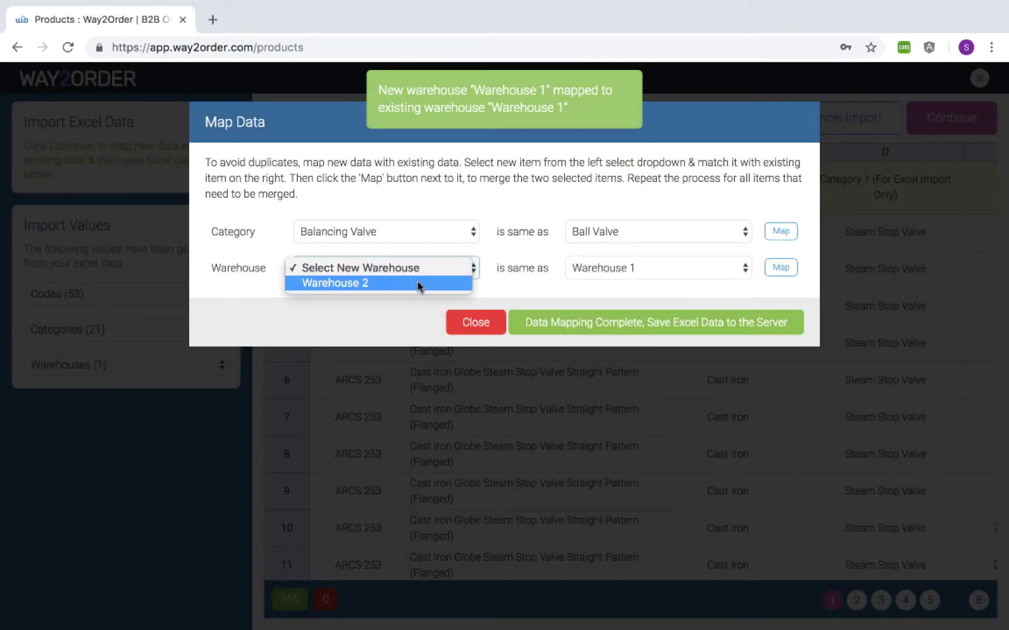
pyautogui.click(380, 283)
pyautogui.click(611, 278)
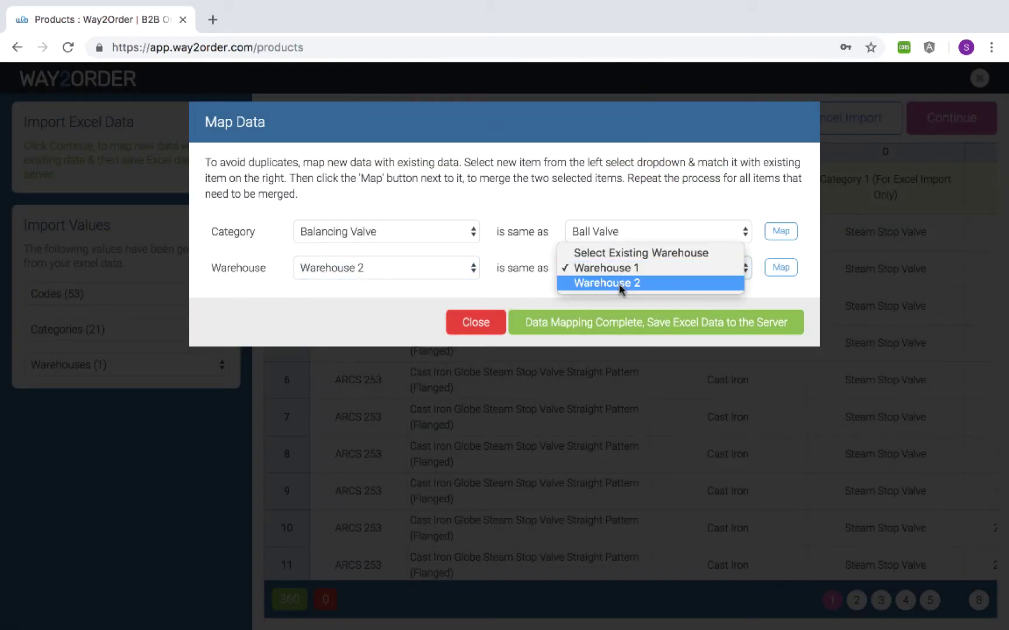
pyautogui.click(780, 267)
pyautogui.click(703, 201)
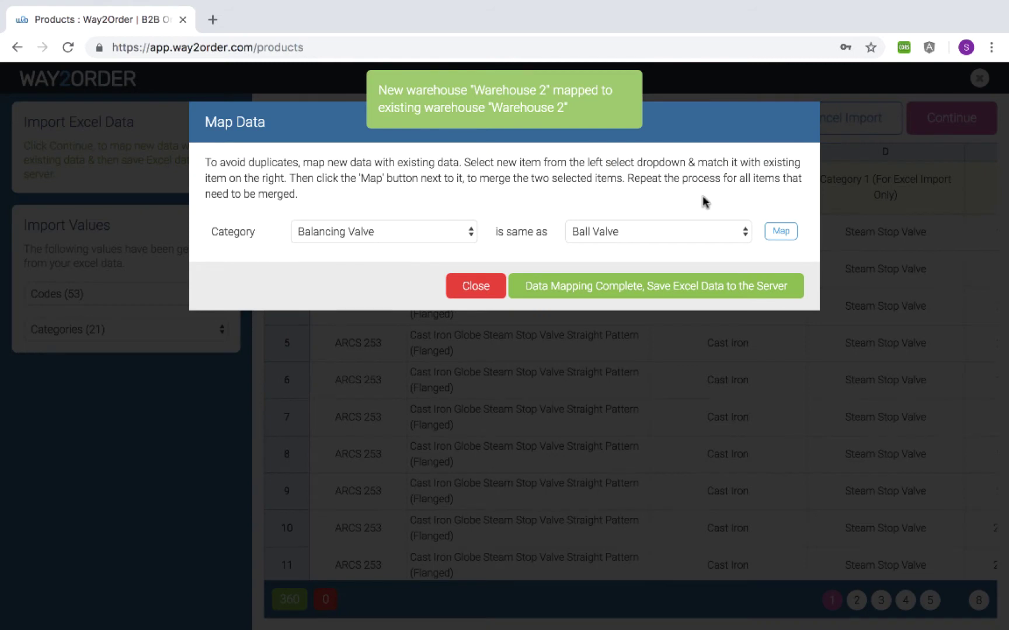